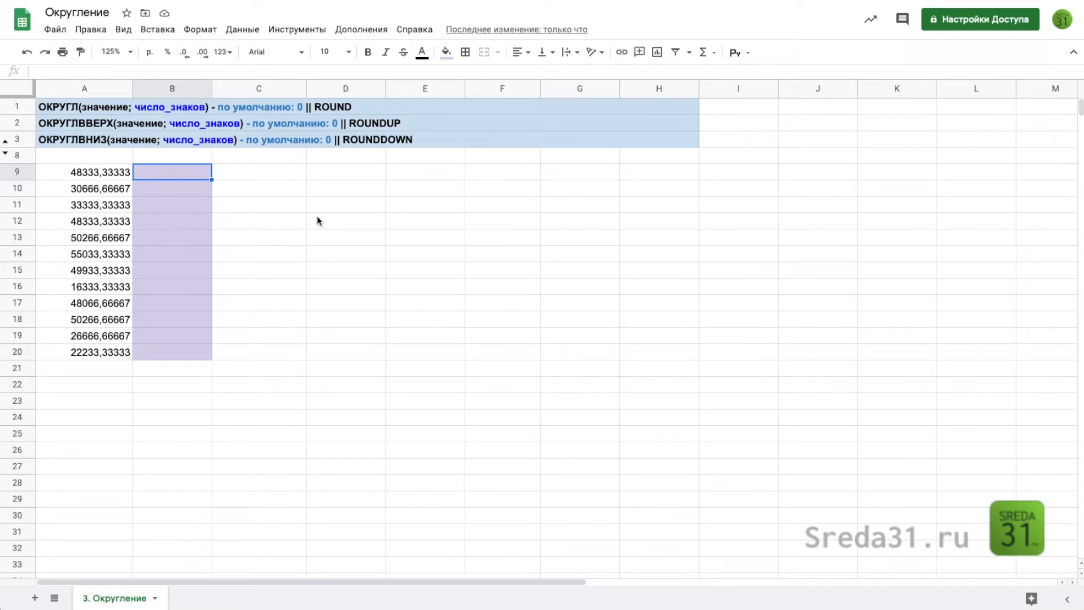
Enter the formula =ОКРУГЛ(A9;2) in cell B9 to round A9 to two decimal places
{"action": "type", "text": "=округ"}
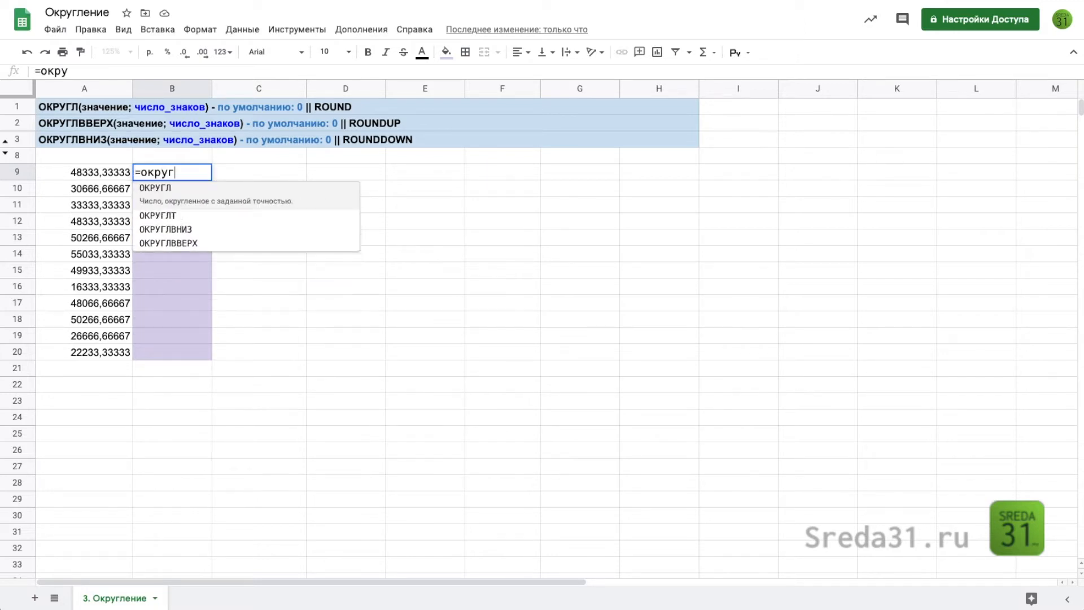
{"action": "key", "text": "Tab"}
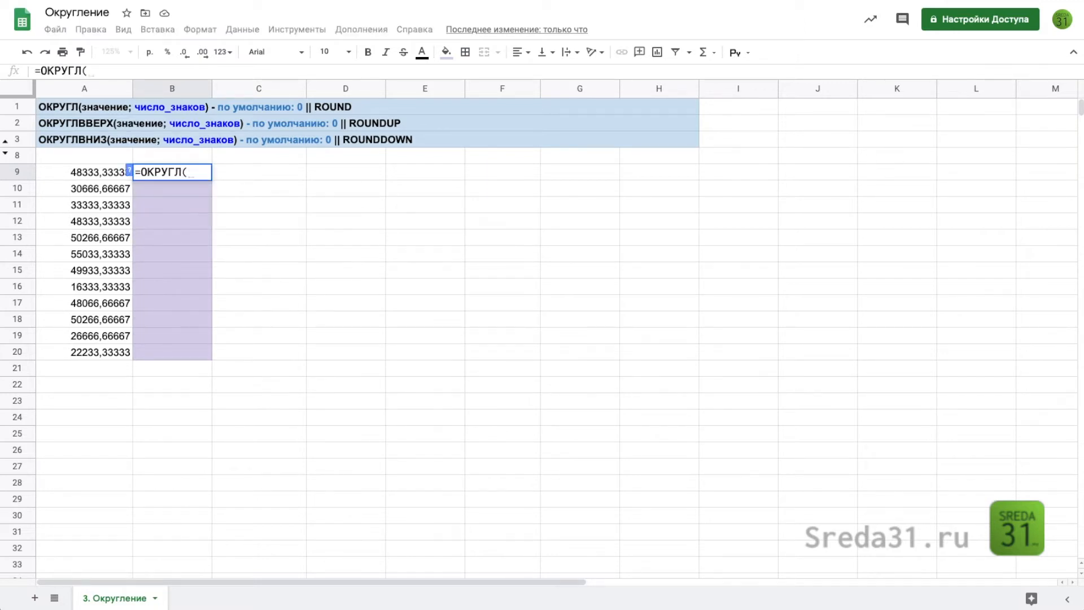
{"action": "left_click", "coordinate": [89, 172]}
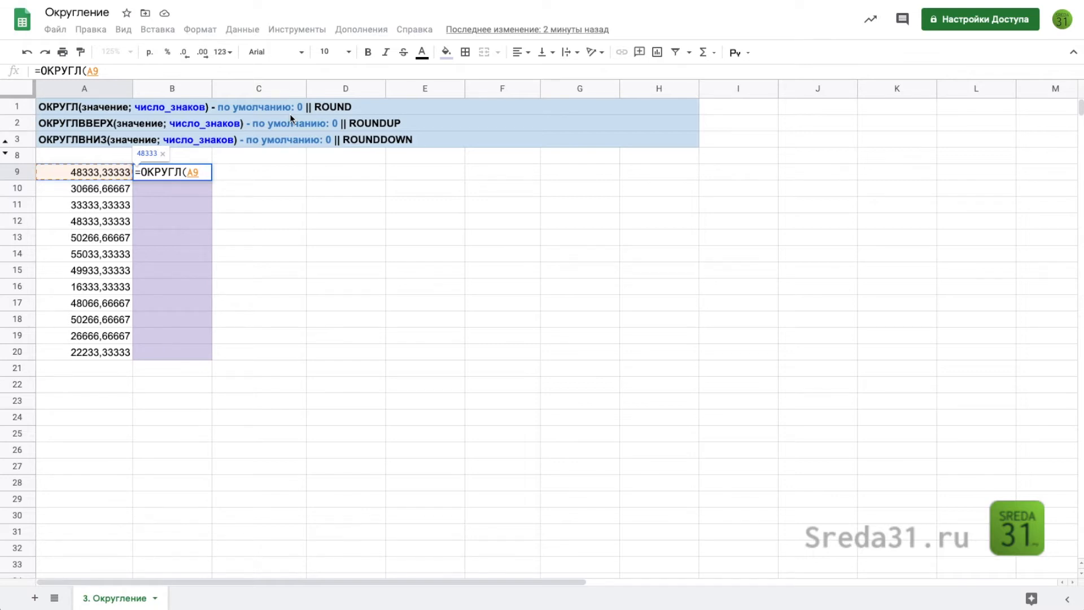
{"action": "type", "text": ";"}
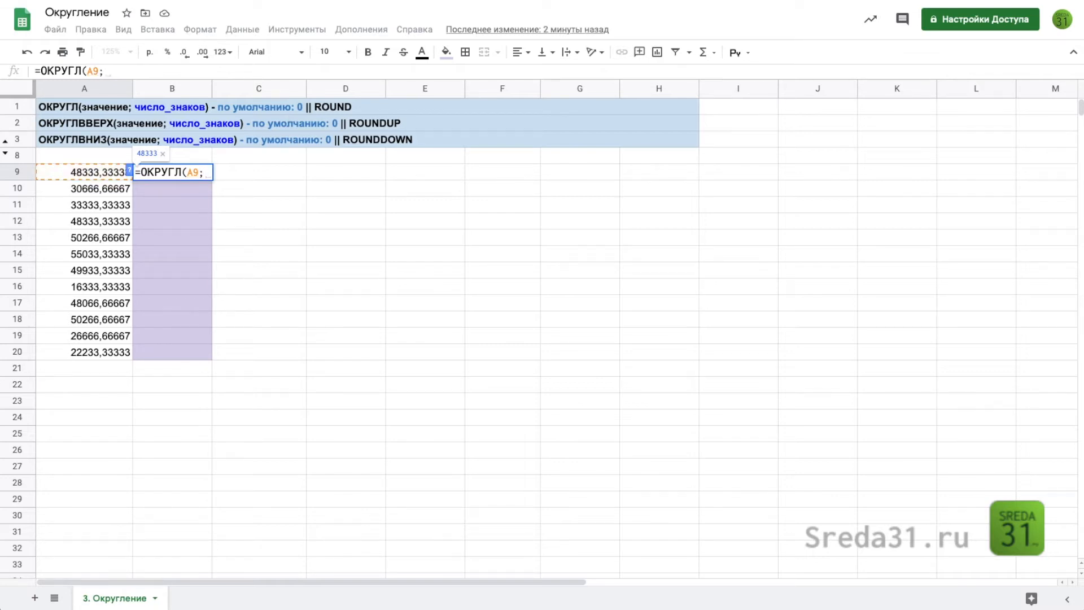
{"action": "type", "text": "2"}
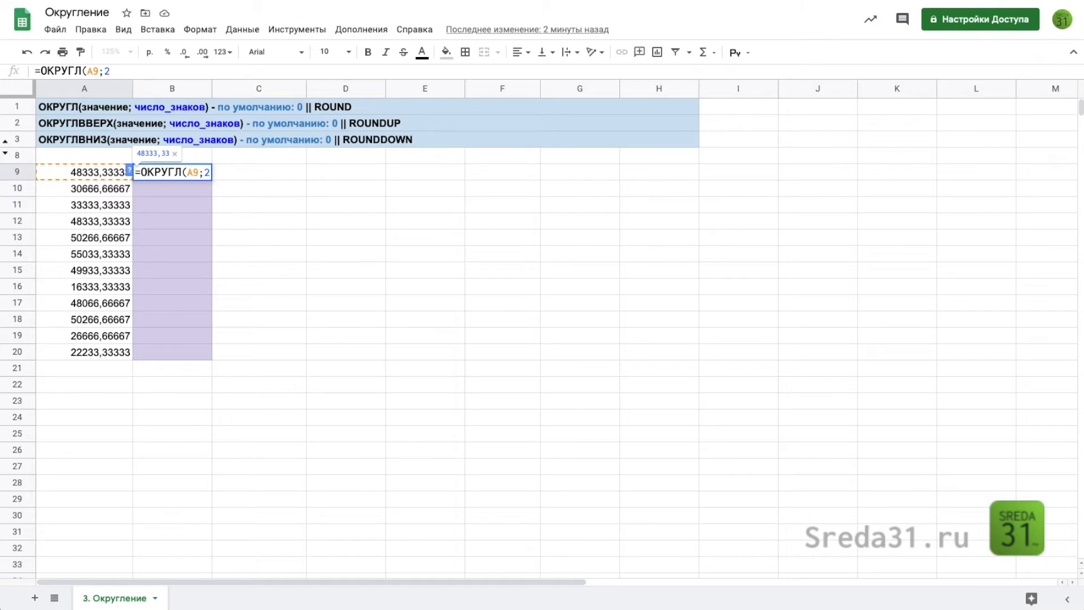
{"action": "type", "text": ")"}
{"action": "key", "text": "Return"}
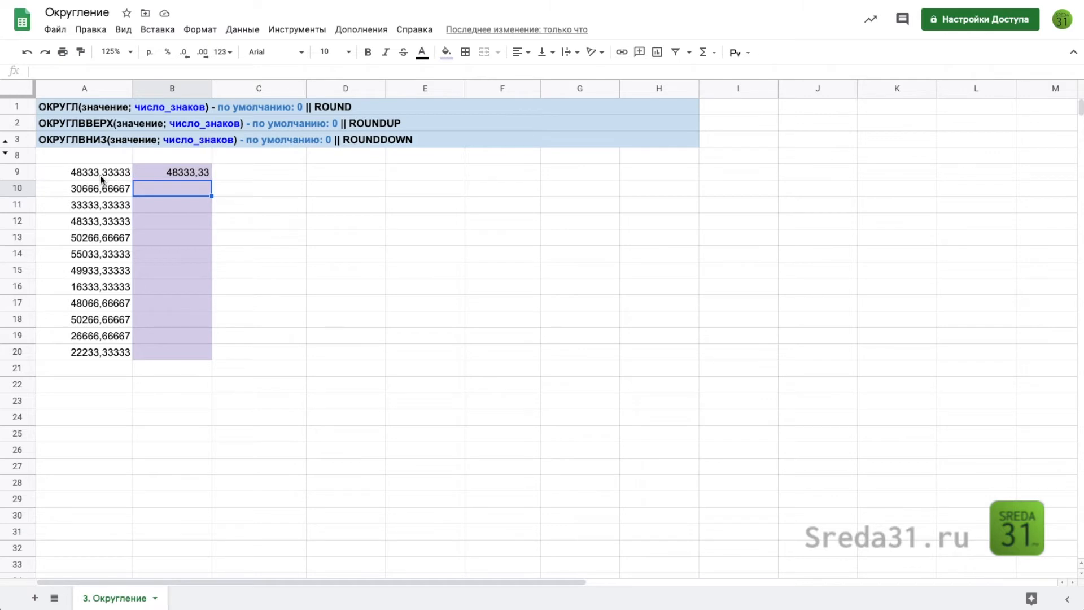
Fill the rounding formula from B9 down into cell B10
{"action": "left_click", "coordinate": [200, 173]}
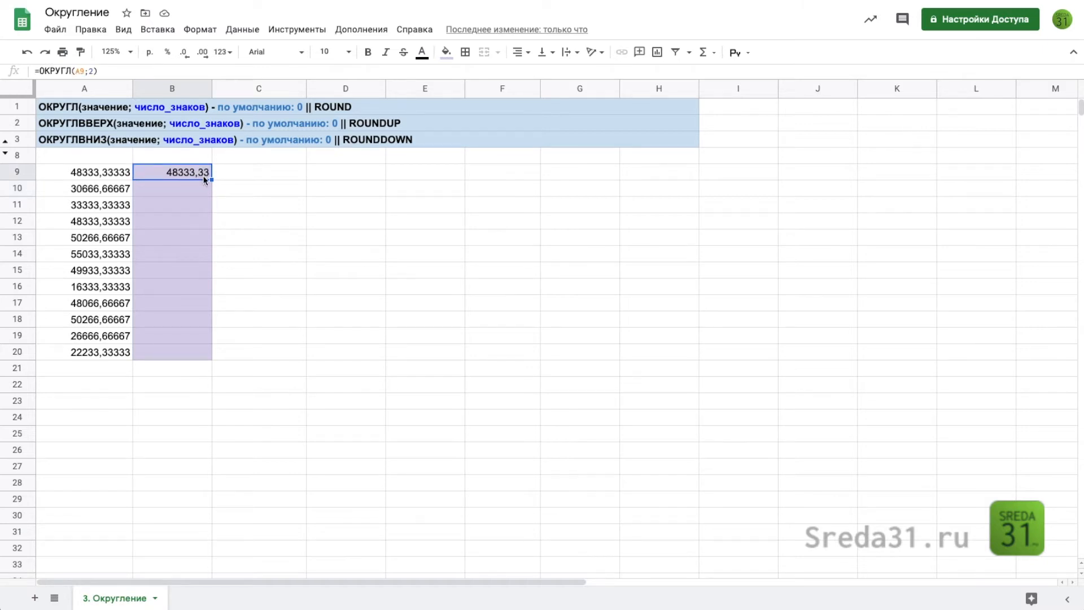
{"action": "left_click_drag", "start_coordinate": [213, 180], "coordinate": [210, 196]}
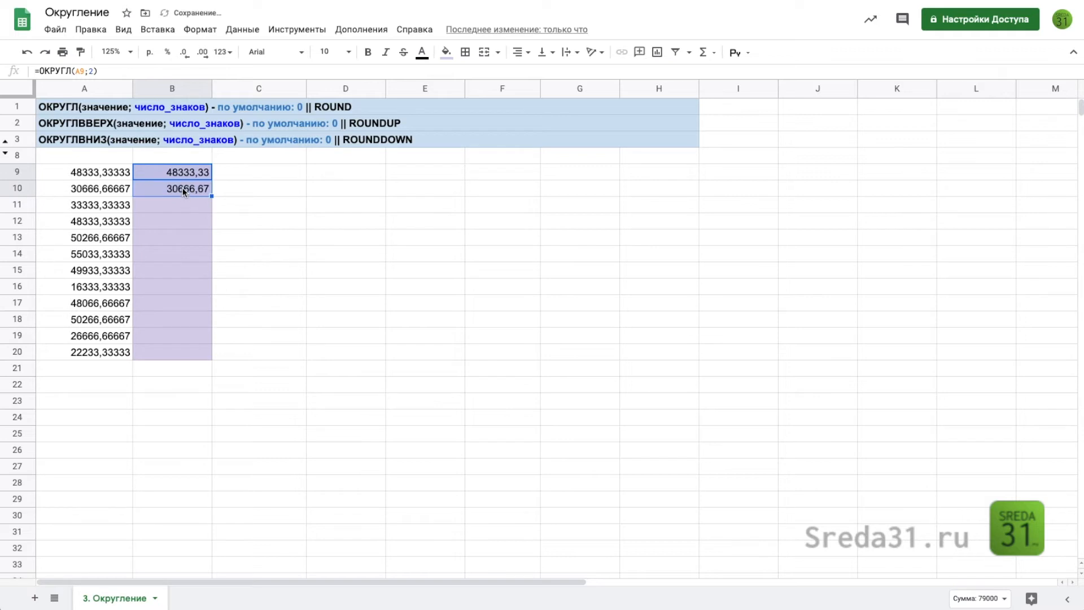
{"action": "left_click", "coordinate": [160, 189]}
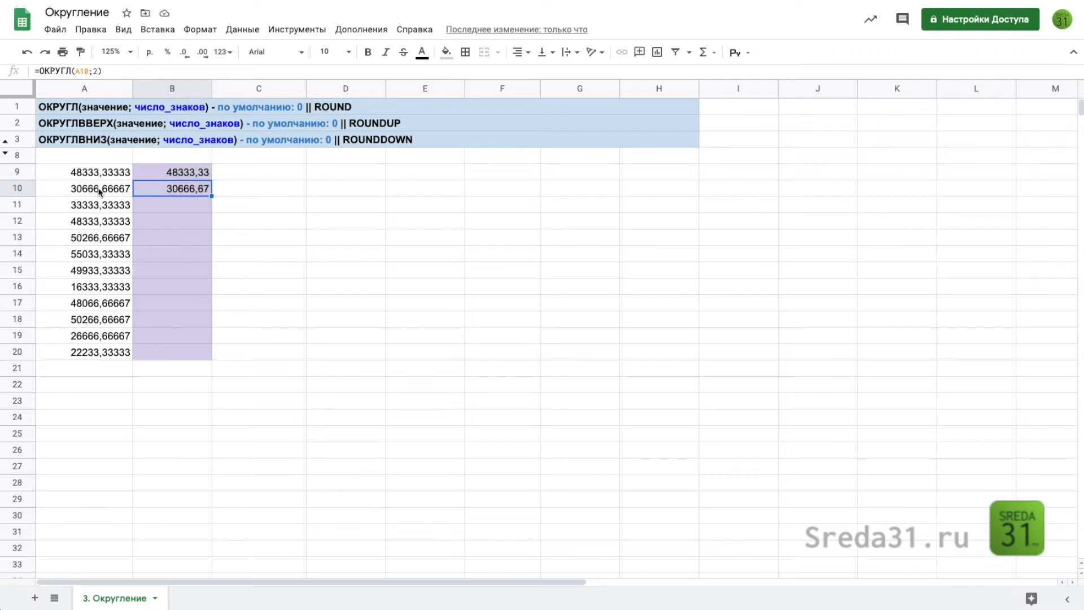
Set the number of digits in B10's ОКРУГЛ formula to 3
{"action": "double_click", "coordinate": [206, 187]}
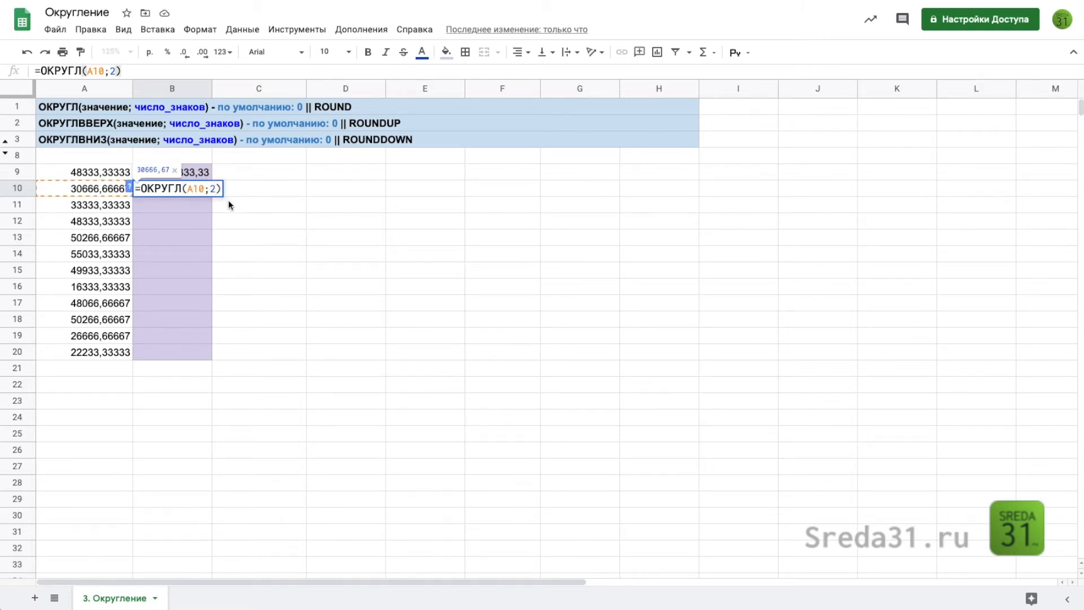
{"action": "key", "text": "BackSpace"}
{"action": "type", "text": "3"}
{"action": "key", "text": "Return"}
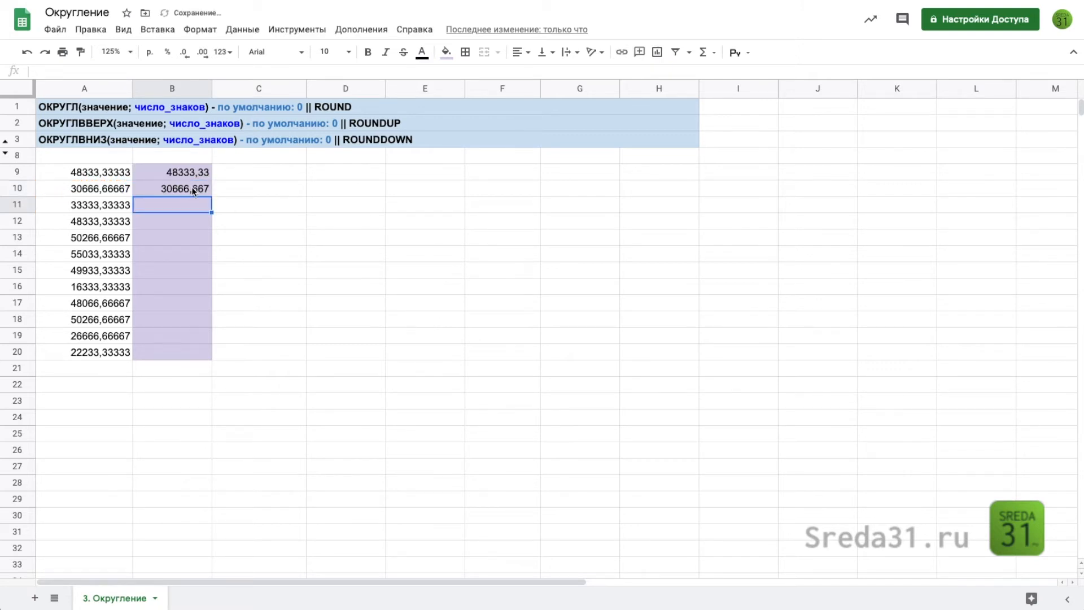
Set the number of digits in B10's ОКРУГЛ formula to 0 to round to a whole number
{"action": "double_click", "coordinate": [202, 189]}
{"action": "key", "text": "BackSpace"}
{"action": "key", "text": "Return"}
Fill B10's formula down into B11 and set its number of digits to -2 to round to hundreds
{"action": "left_click", "coordinate": [205, 188]}
{"action": "left_click_drag", "start_coordinate": [213, 197], "coordinate": [210, 213]}
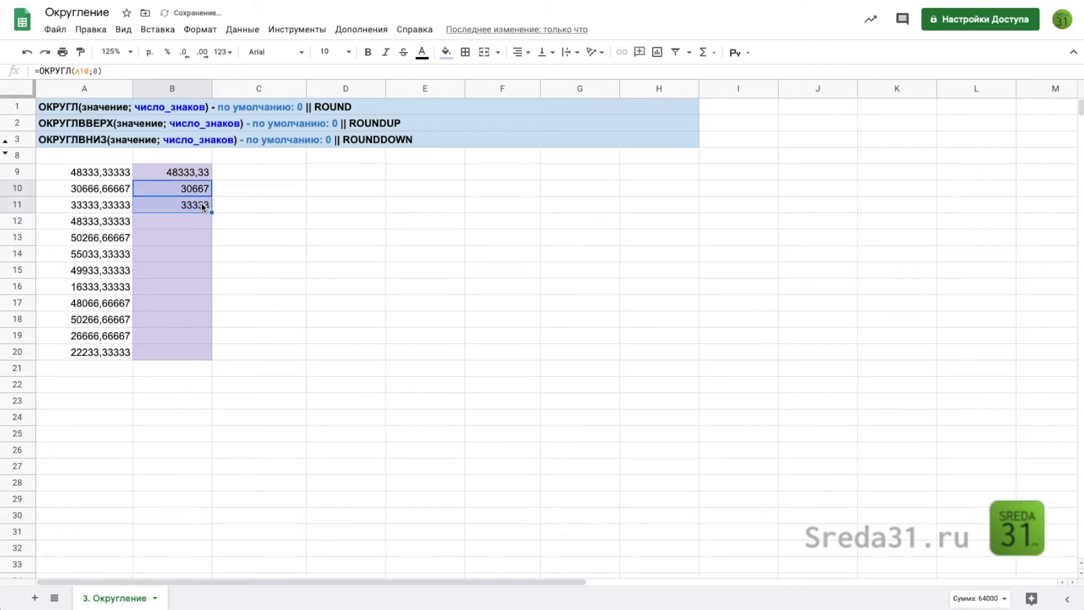
{"action": "double_click", "coordinate": [201, 205]}
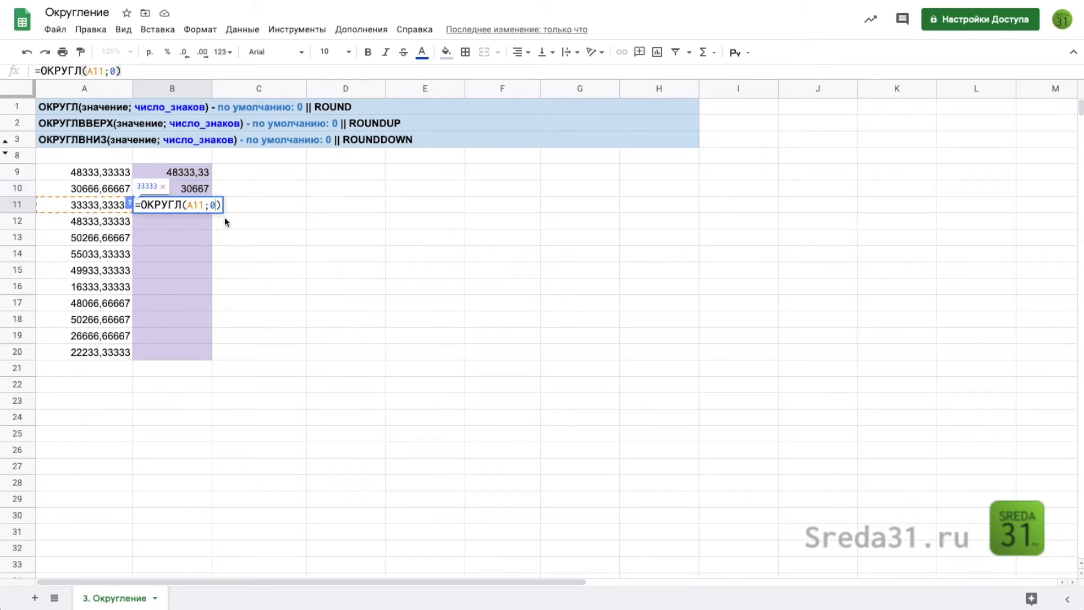
{"action": "key", "text": "BackSpace"}
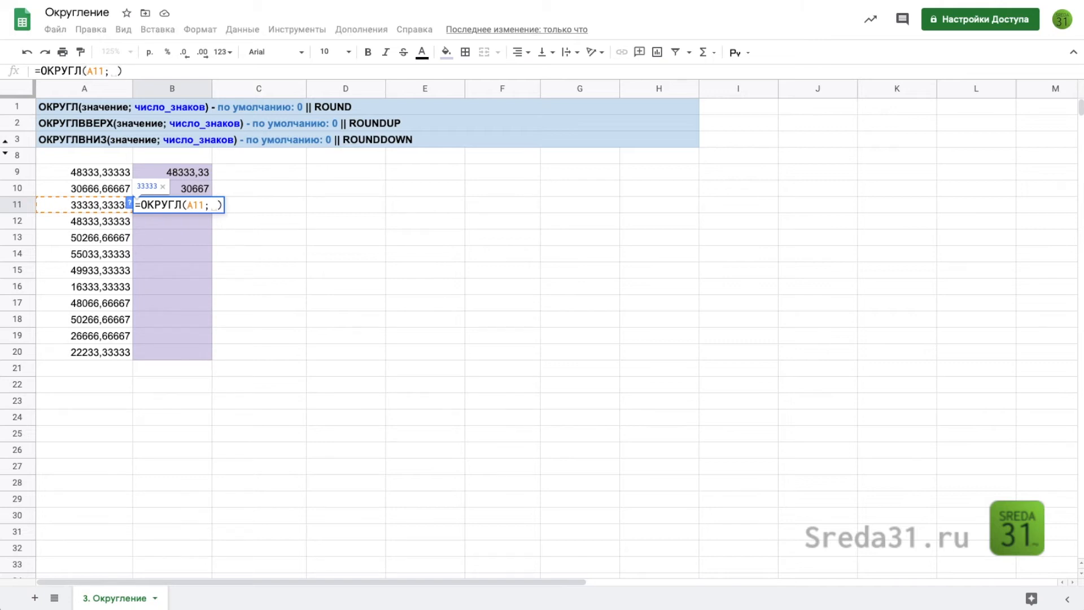
{"action": "type", "text": "-2"}
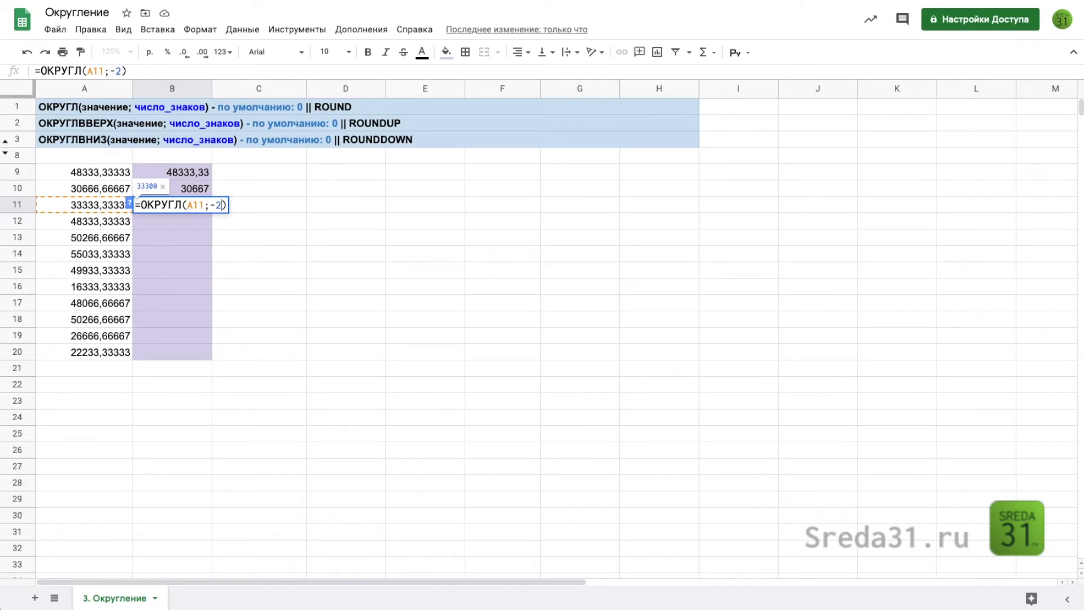
{"action": "key", "text": "Return"}
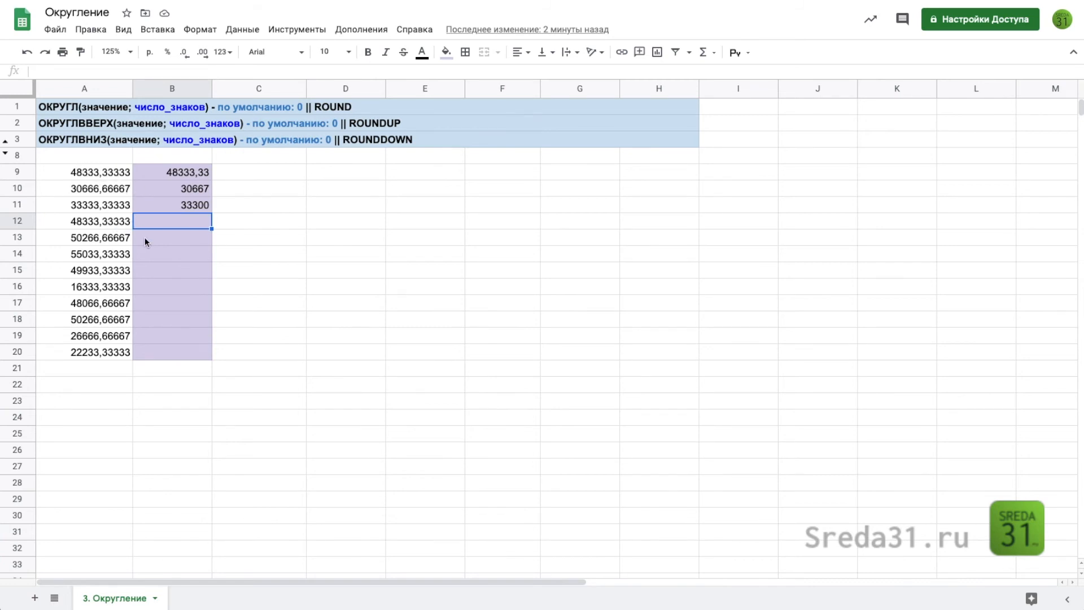
Enter the round-up formula =ОКРУГЛВВЕРХ(A12;2) in cell B12
{"action": "type", "text": "=о"}
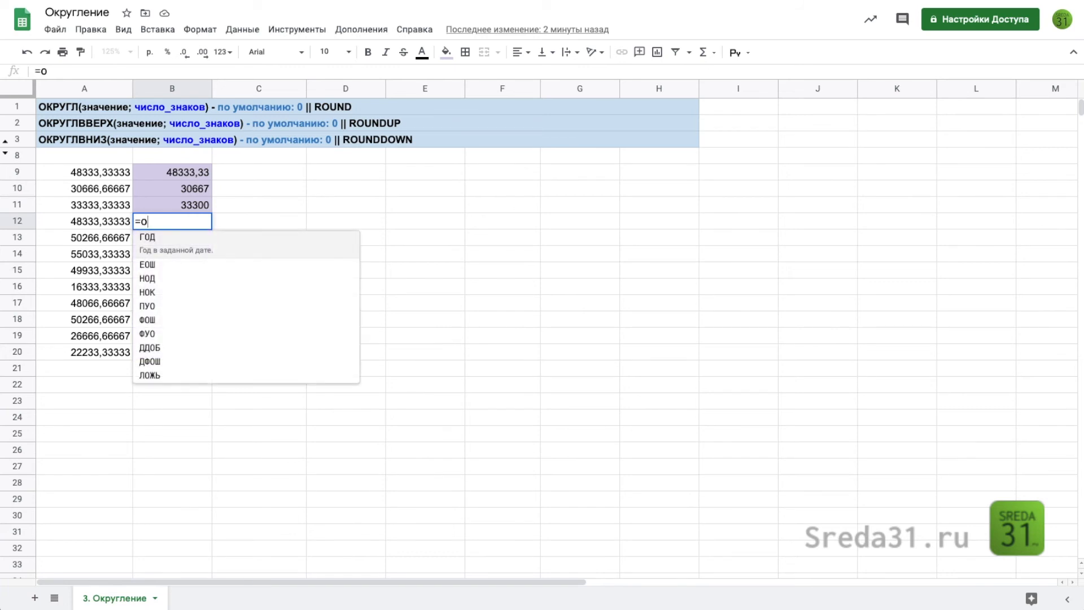
{"action": "type", "text": "кру"}
{"action": "key", "text": "Down"}
{"action": "key", "text": "Down"}
{"action": "key", "text": "Down"}
{"action": "key", "text": "Tab"}
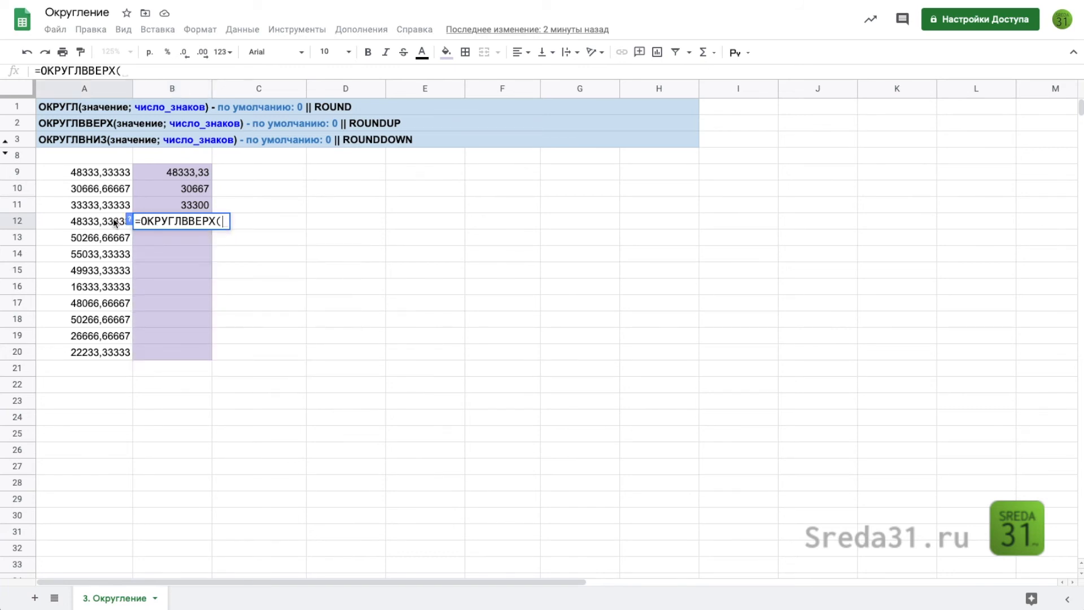
{"action": "left_click", "coordinate": [98, 224]}
{"action": "type", "text": ";"}
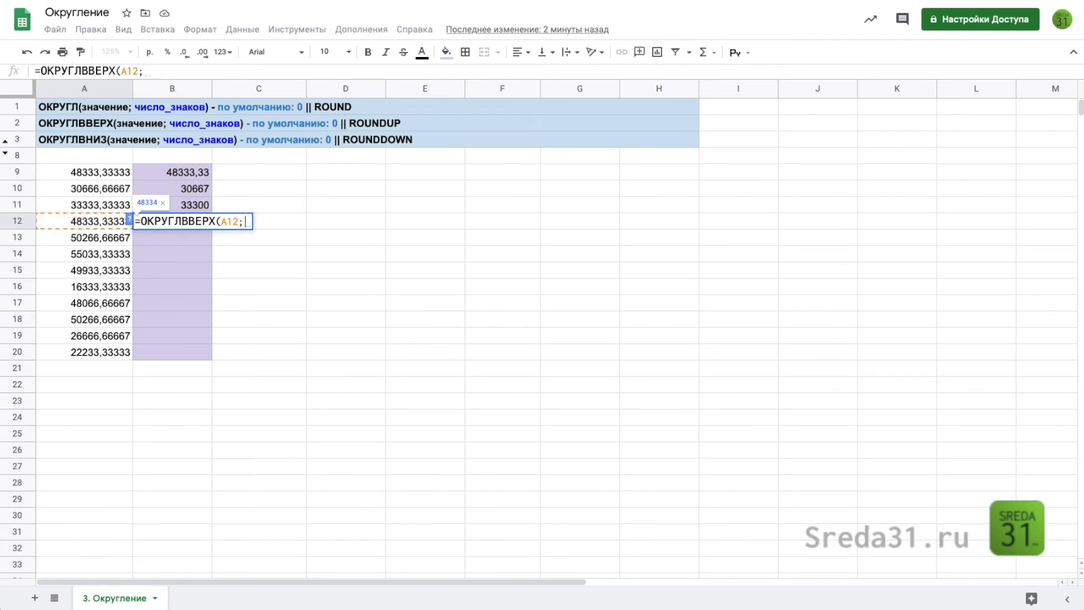
{"action": "type", "text": "2)"}
{"action": "key", "text": "Return"}
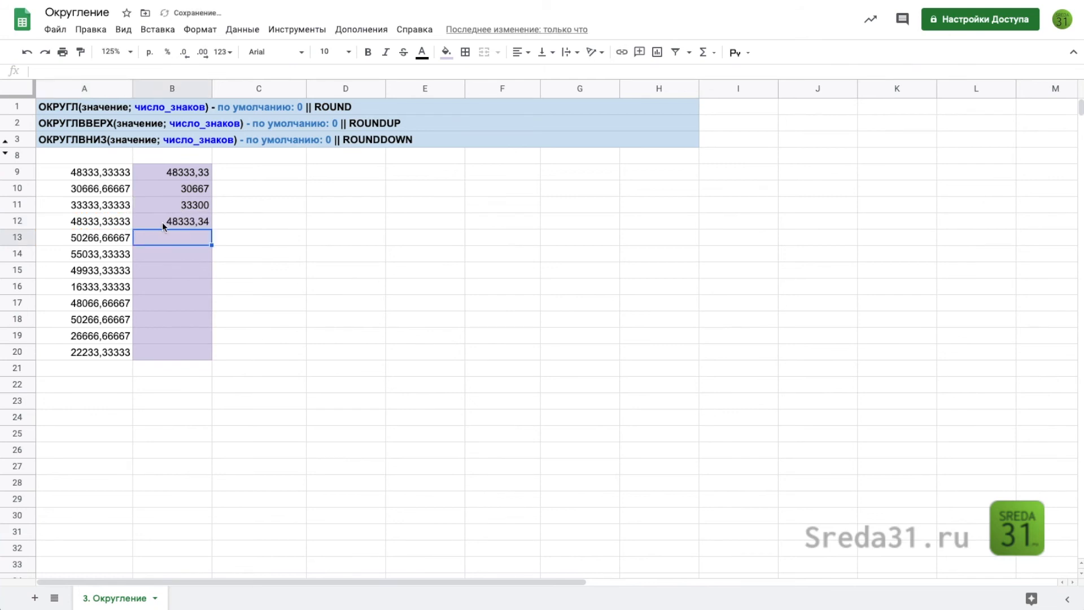
{"action": "left_click", "coordinate": [164, 222]}
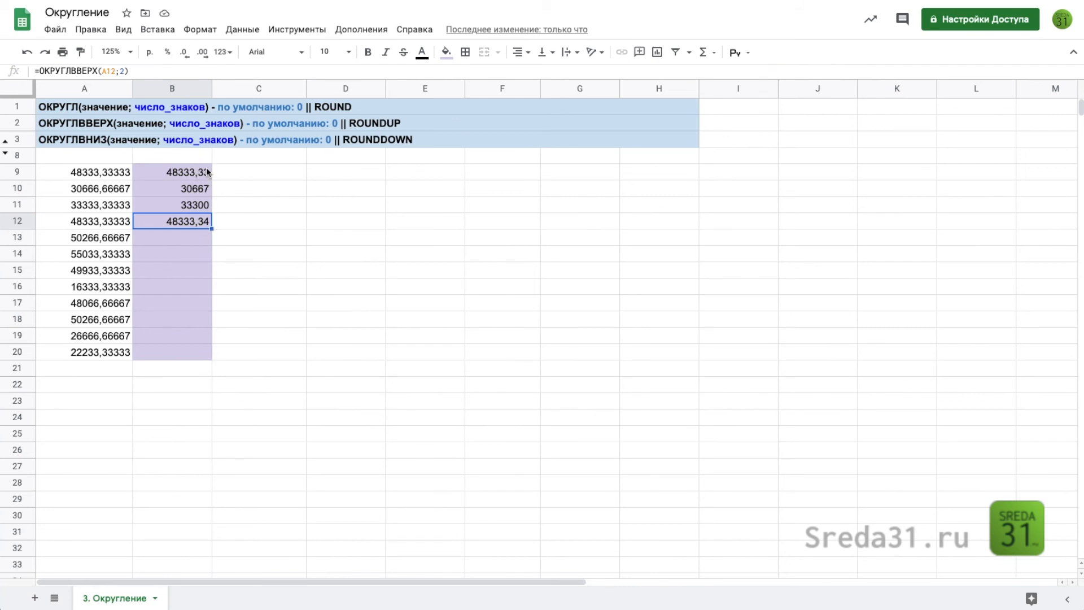
Enter the round-down formula =ОКРУГЛВНИЗ(A13;2) in cell B13
{"action": "left_click", "coordinate": [187, 244]}
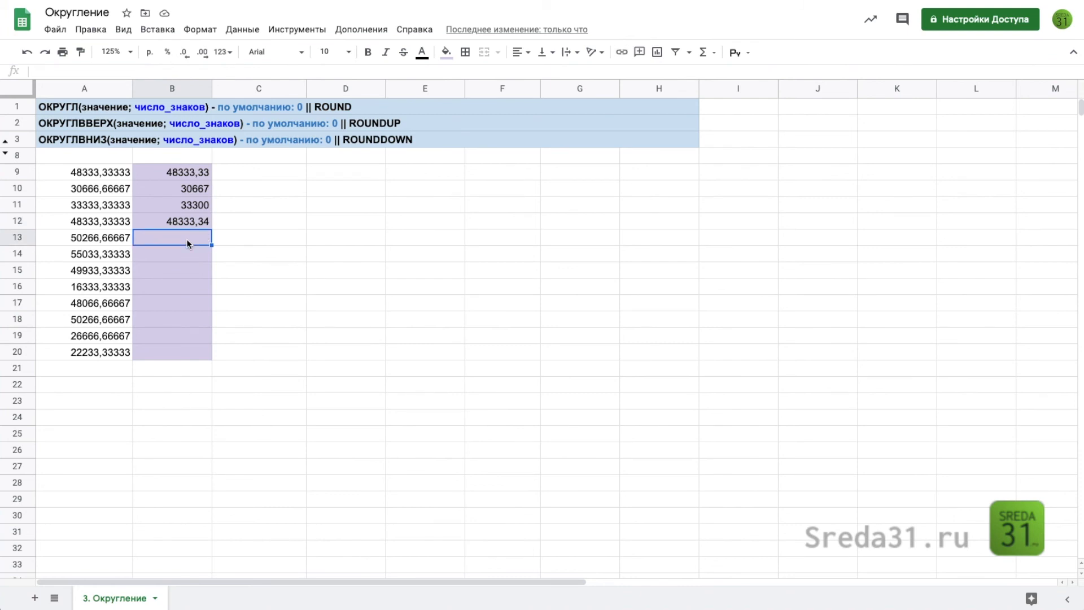
{"action": "type", "text": "=окру"}
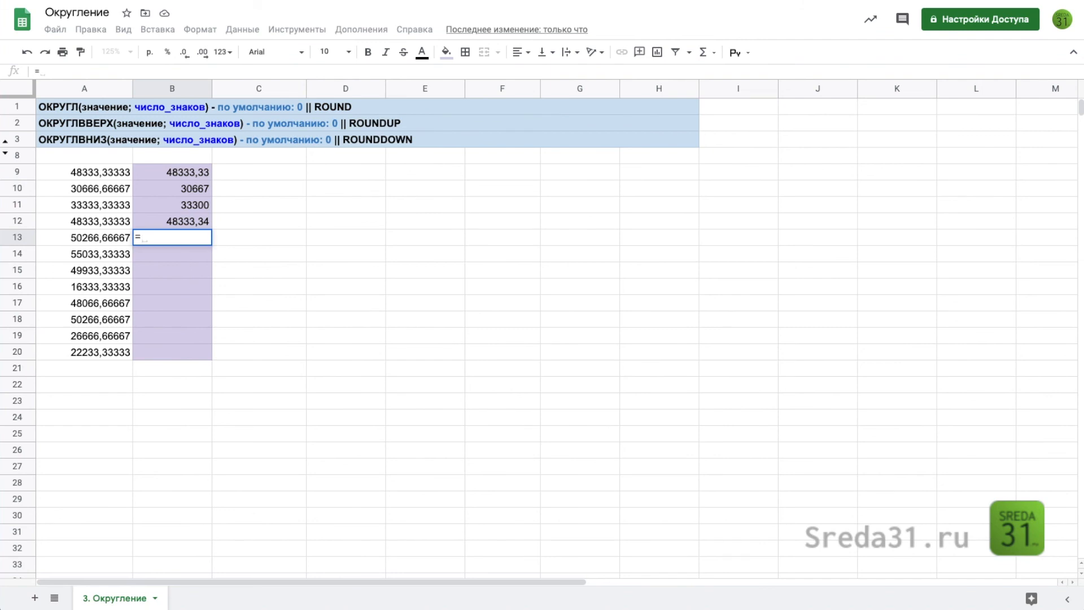
{"action": "key", "text": "Down"}
{"action": "key", "text": "Down"}
{"action": "key", "text": "Tab"}
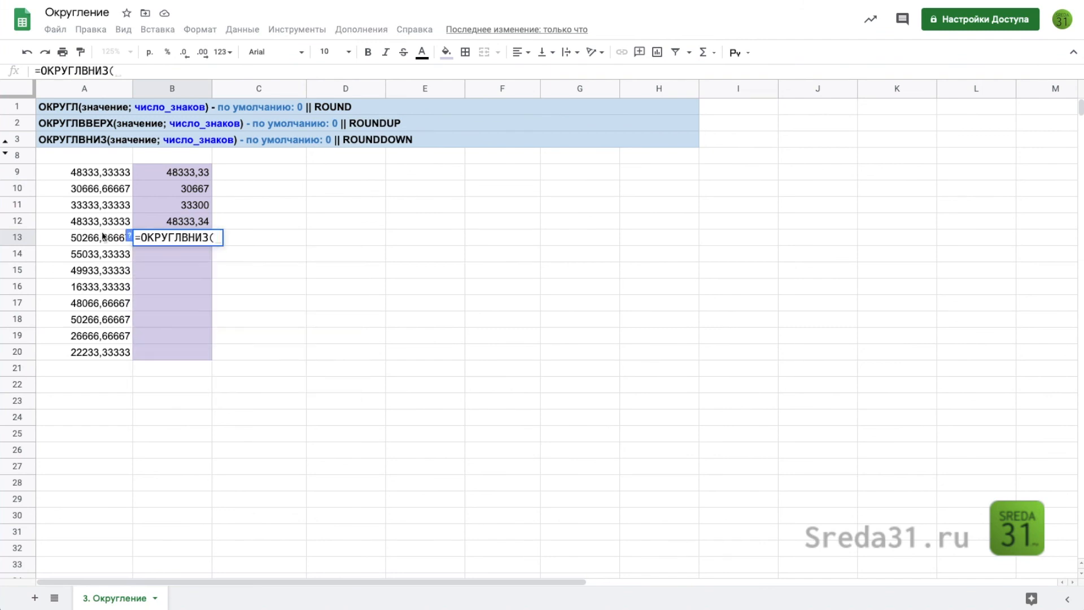
{"action": "left_click", "coordinate": [97, 235]}
{"action": "type", "text": ";"}
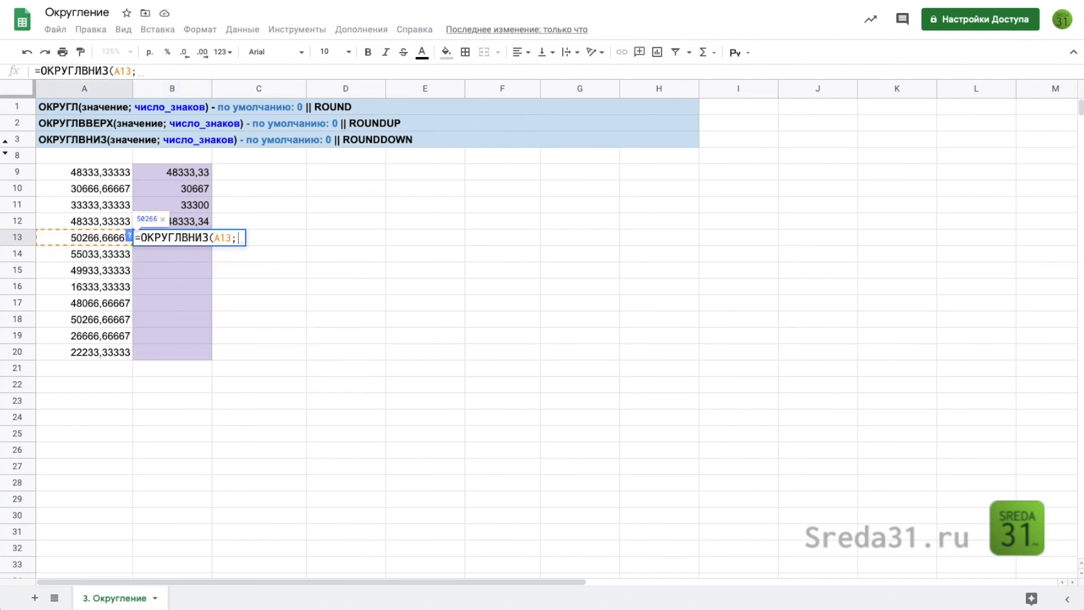
{"action": "type", "text": "2"}
{"action": "key", "text": "Return"}
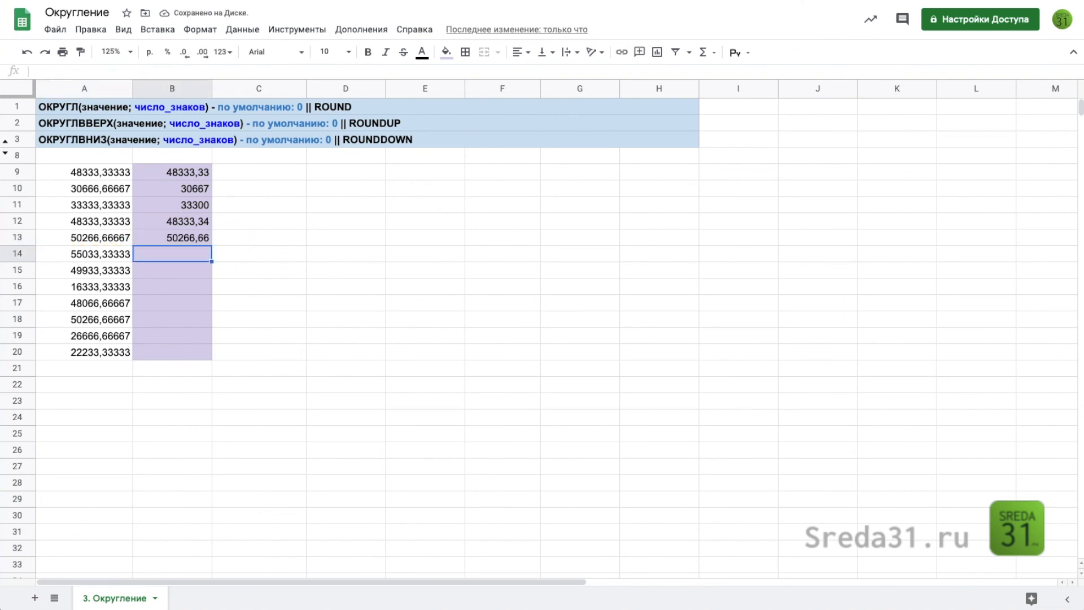